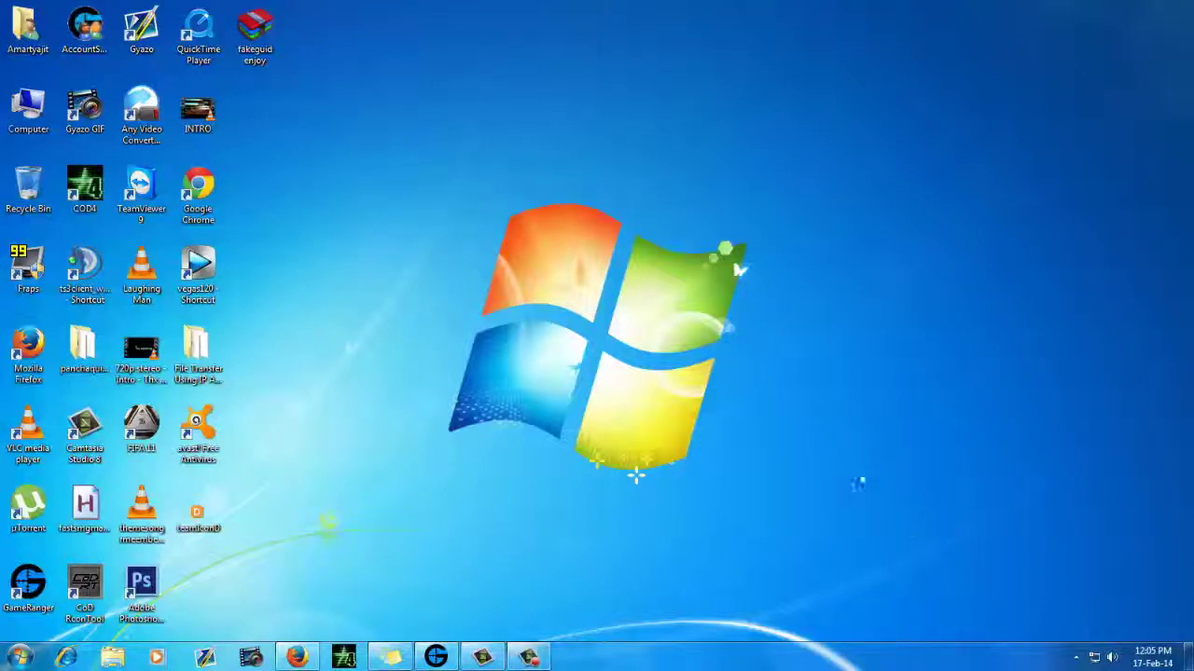
- Capture a Gyazo region around the Windows logo and view its uploaded image in Firefox
mouse_move(873, 516)
mouse_down()
mouse_move(409, 192)
mouse_move(772, 462)
mouse_up()
mouse_move(390, 131)
mouse_down()
mouse_move(786, 515)
mouse_move(806, 509)
mouse_up()
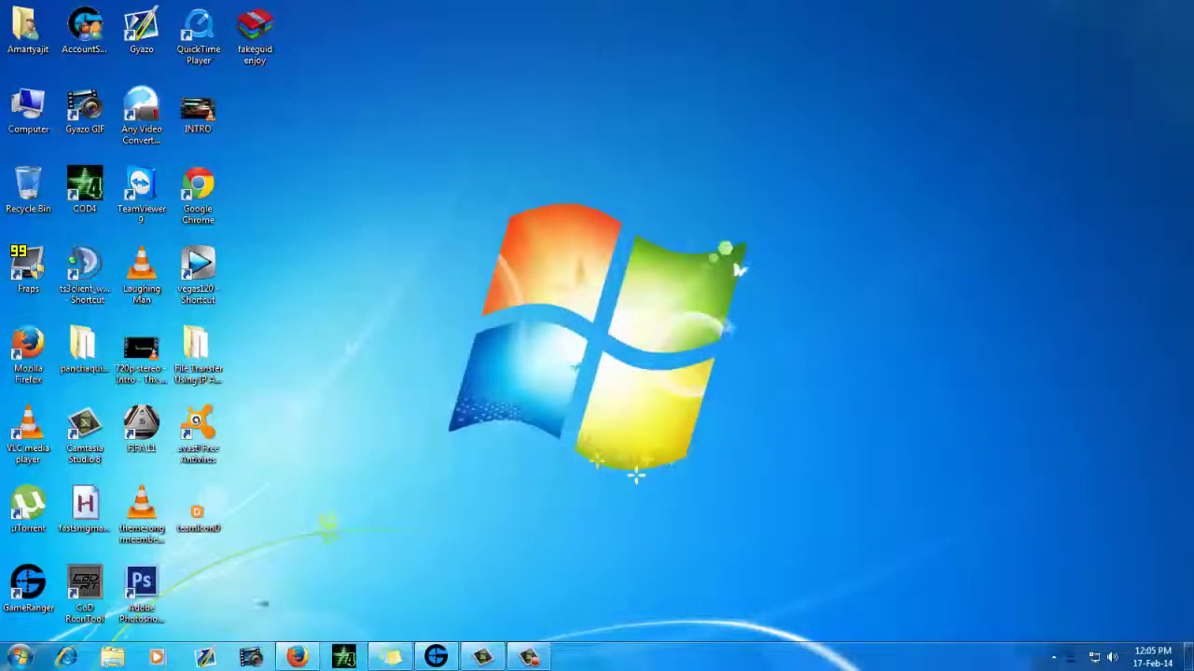
click(205, 660)
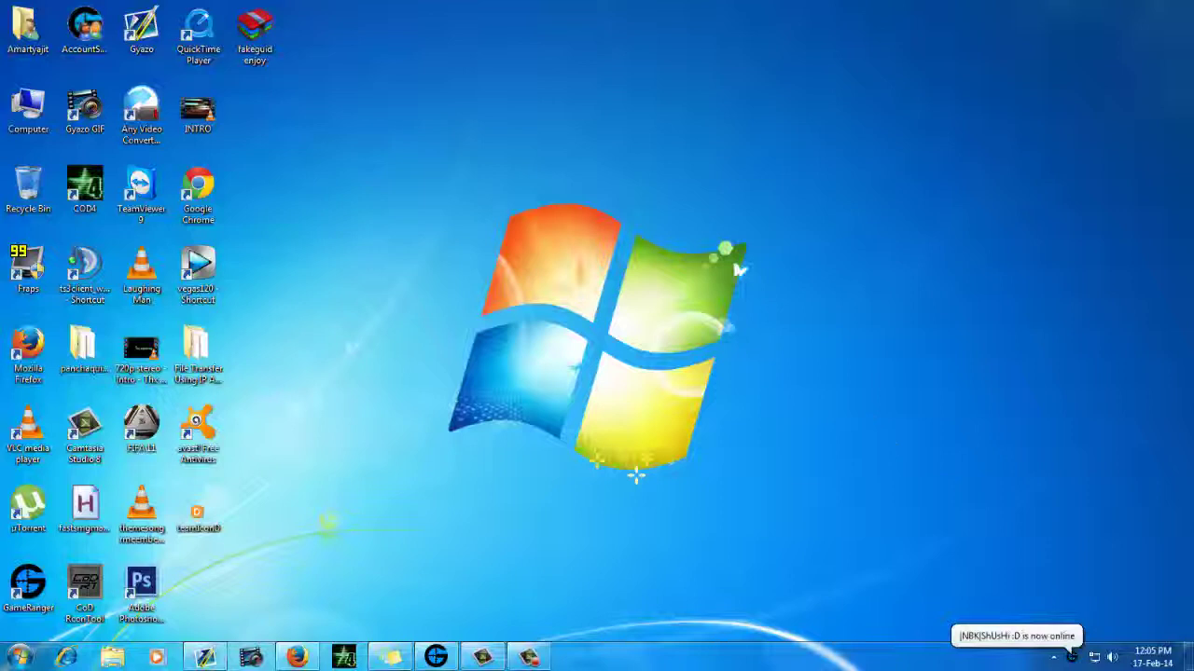
drag(960, 493, 355, 145)
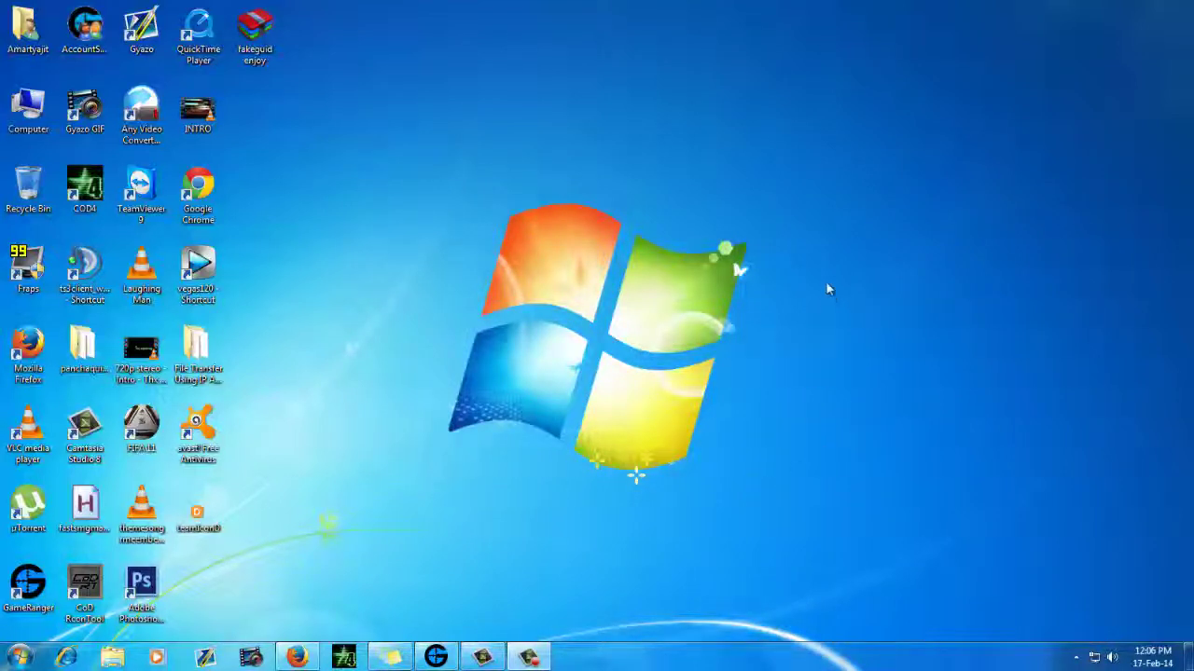
click(297, 658)
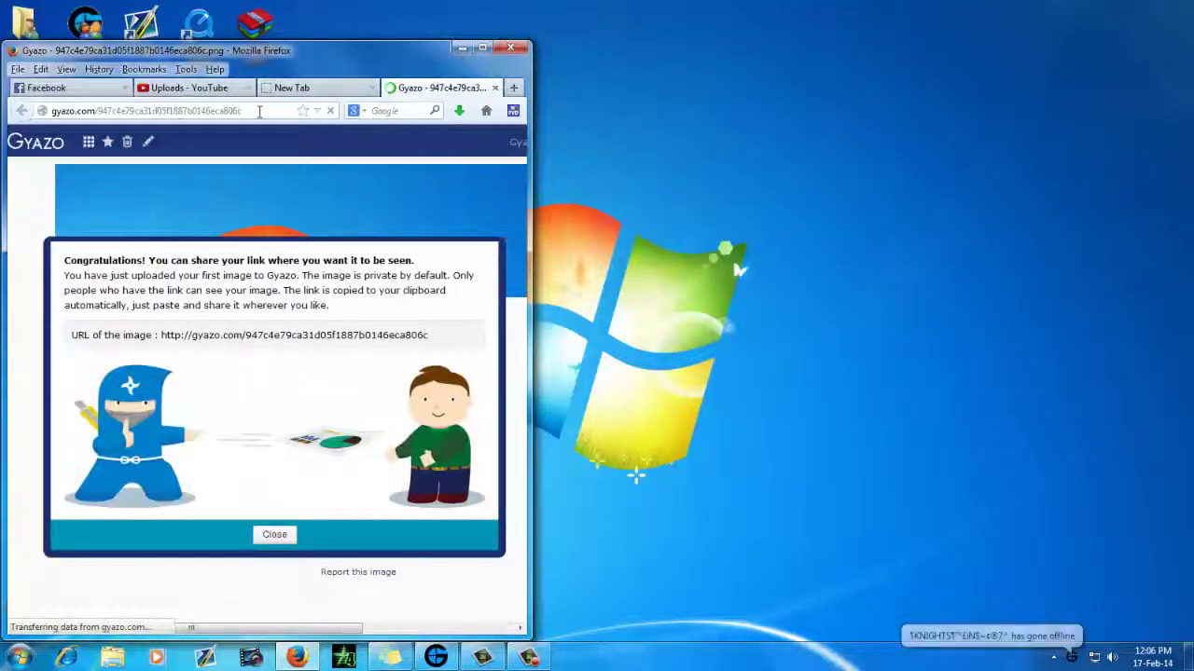
- Maximize Firefox, close the congratulations message, select the image URL, then minimize the browser
click(482, 48)
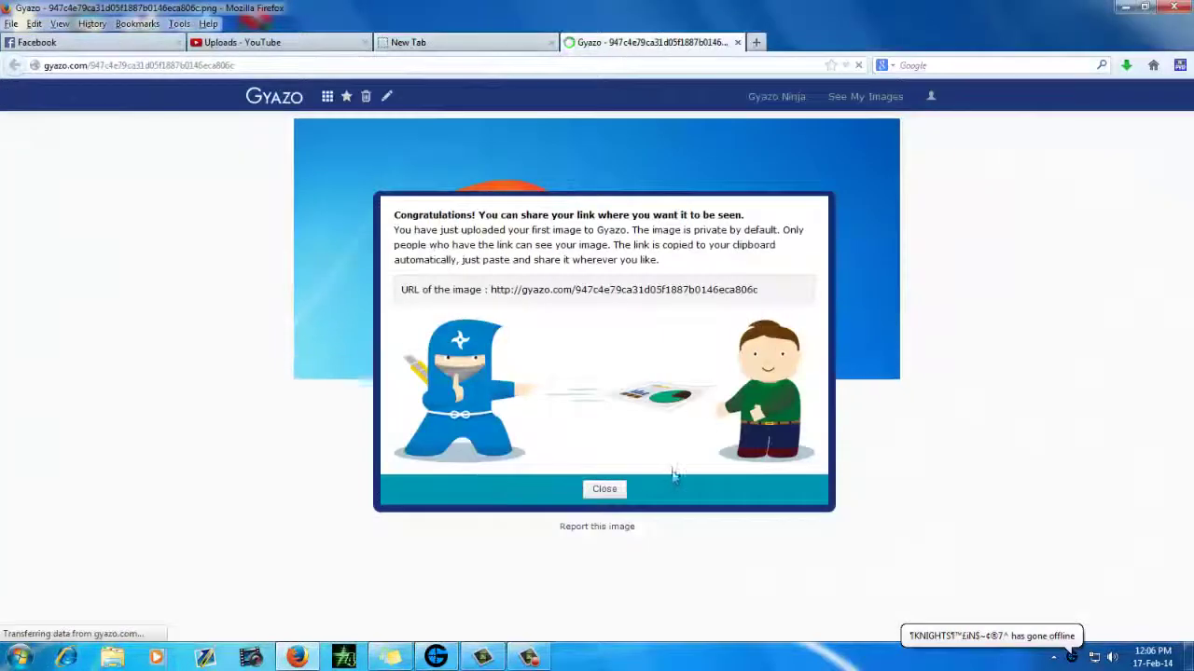
click(606, 489)
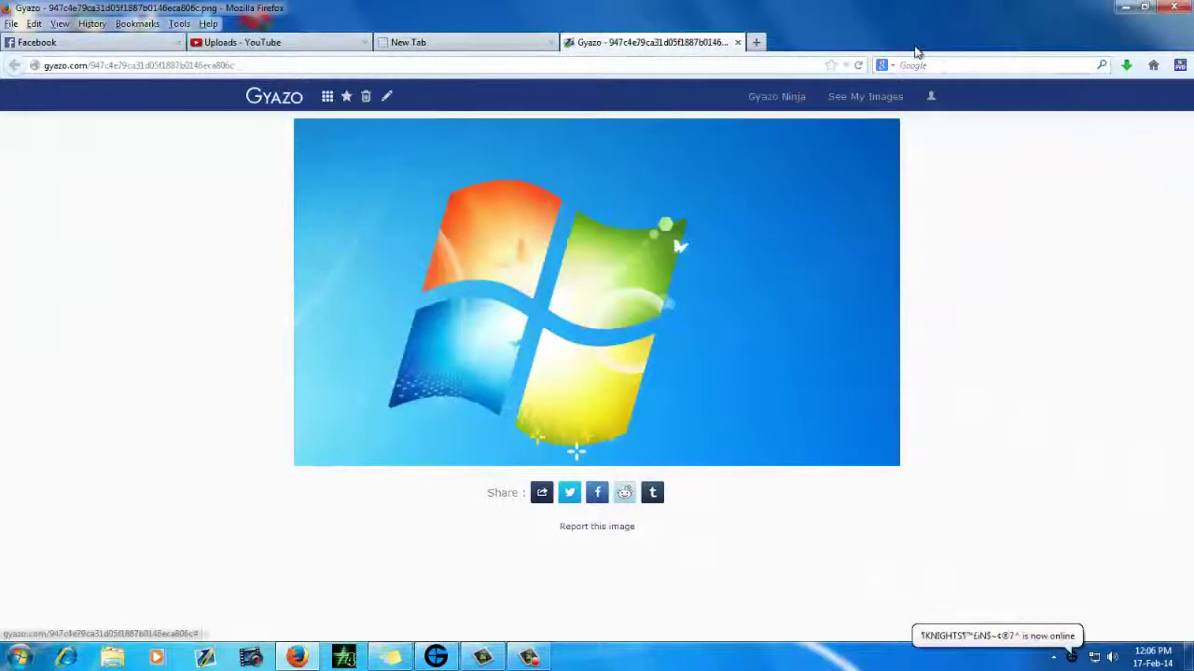
click(138, 65)
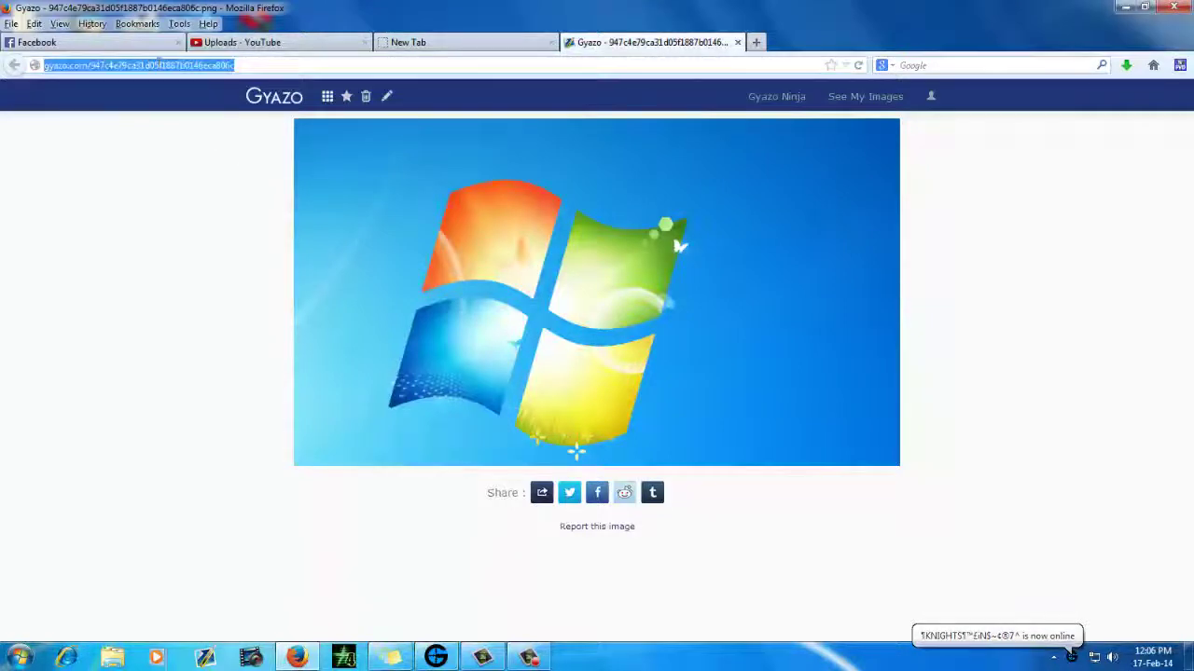
click(1124, 7)
mouse_move(775, 479)
mouse_down()
mouse_move(427, 191)
mouse_move(781, 509)
mouse_up()
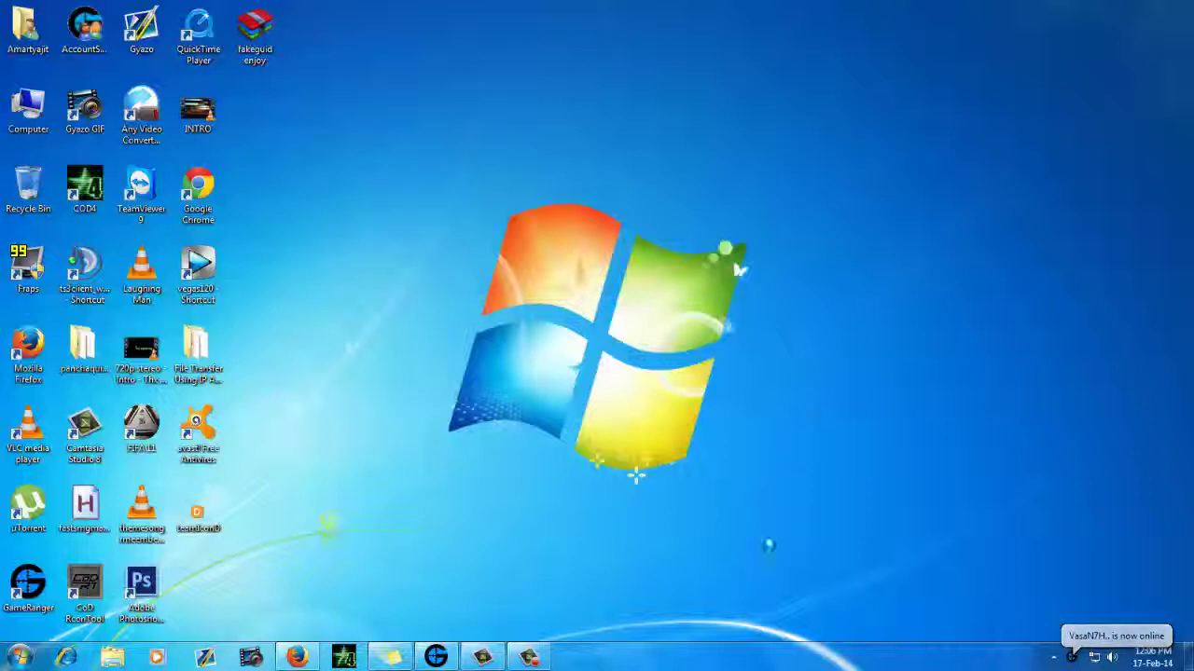
drag(854, 488, 386, 177)
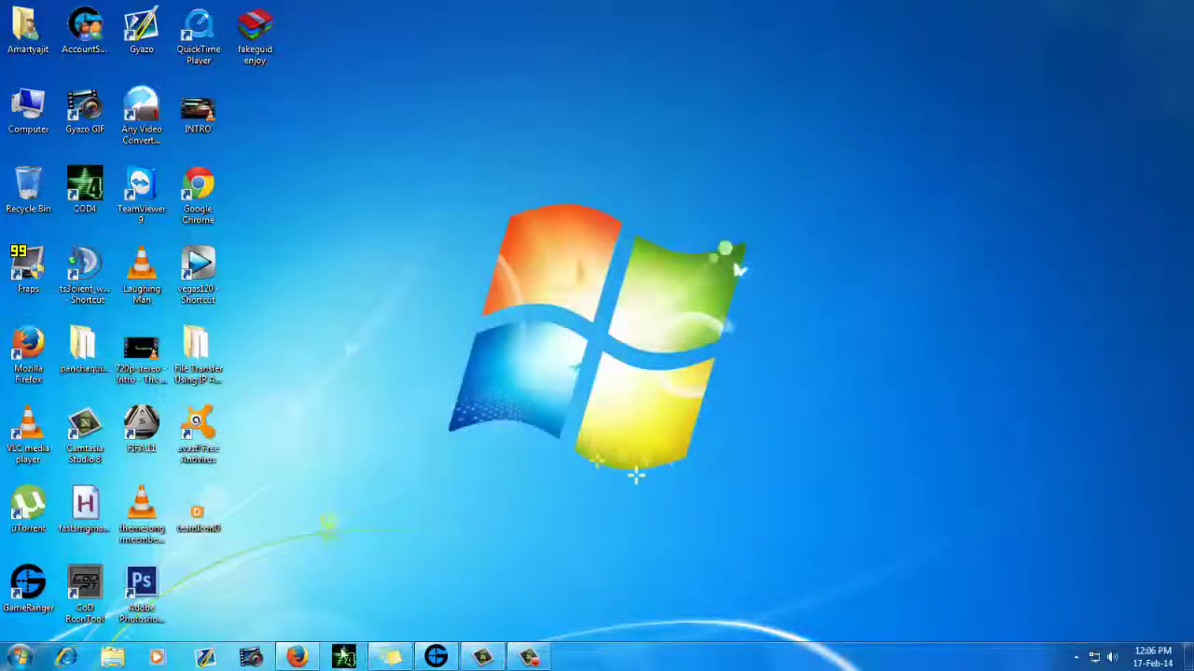